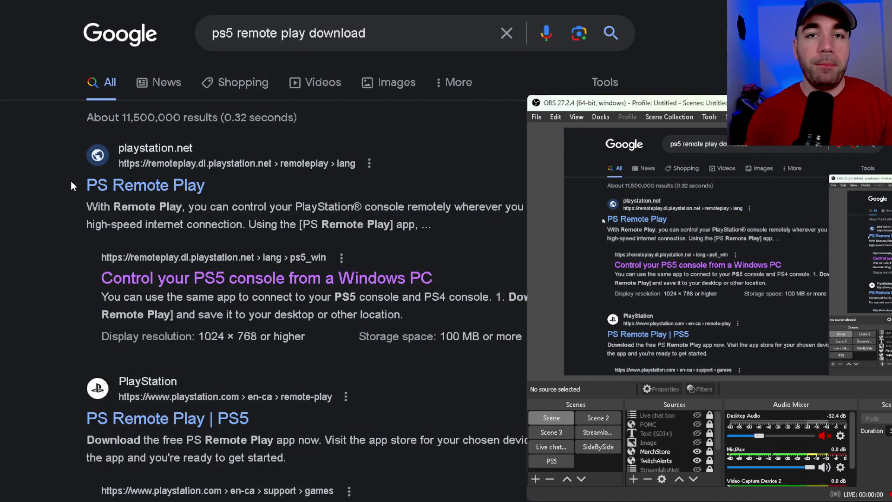
Step: From the search results, open the 'Control your PS5 console from a Windows PC' guide
click(55, 175)
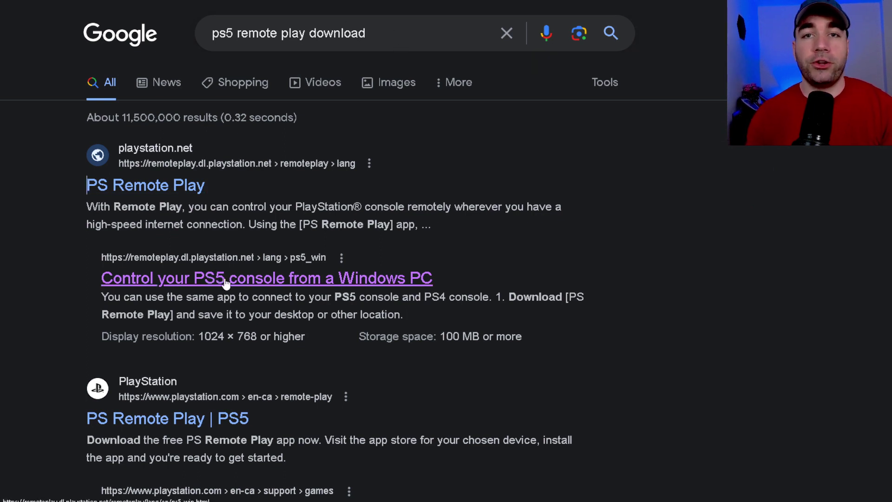
click(226, 282)
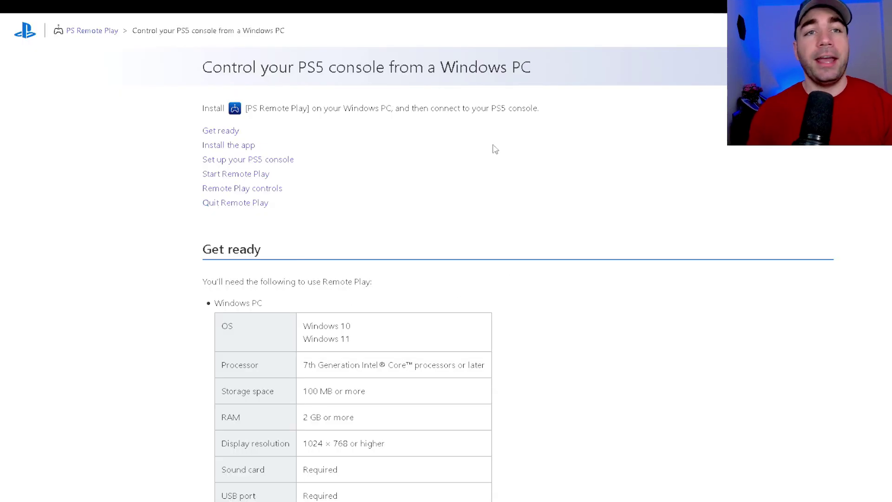
scroll(492, 149, down, 2)
scroll(359, 258, down, 2)
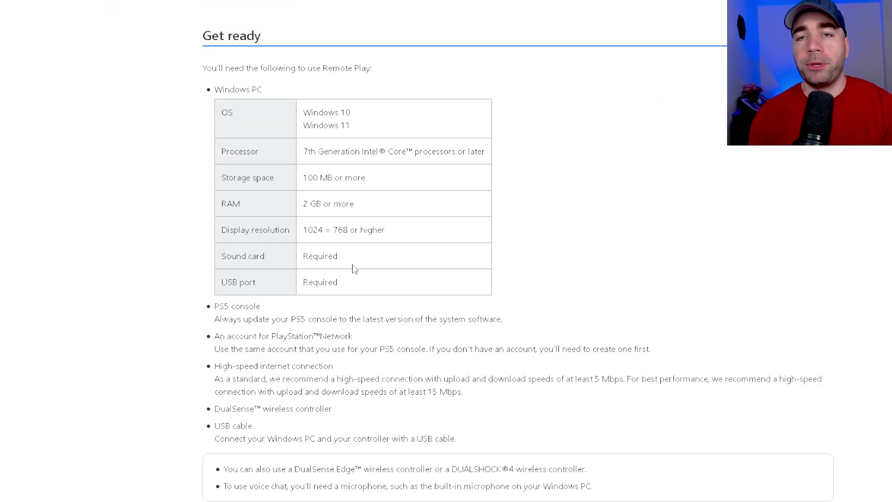
scroll(352, 268, down, 2)
scroll(345, 269, down, 3)
scroll(330, 272, down, 2)
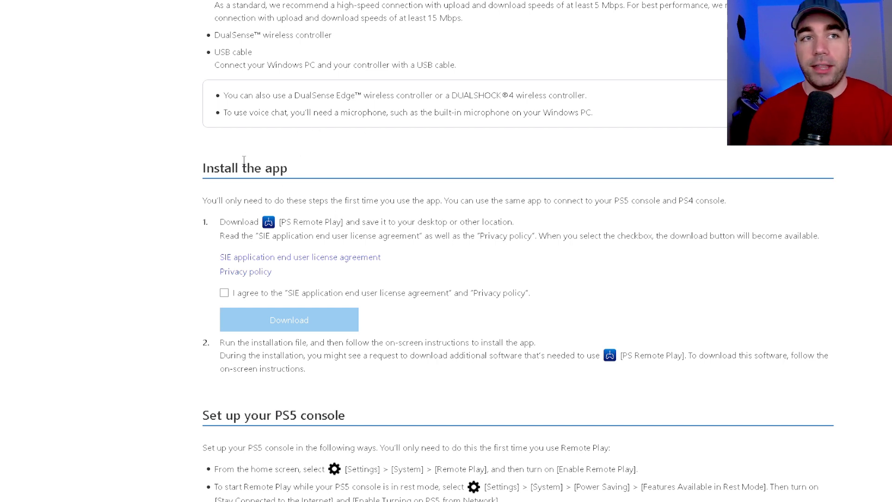
Step: Accept the license terms, download the PS Remote Play installer and keep the file
click(223, 293)
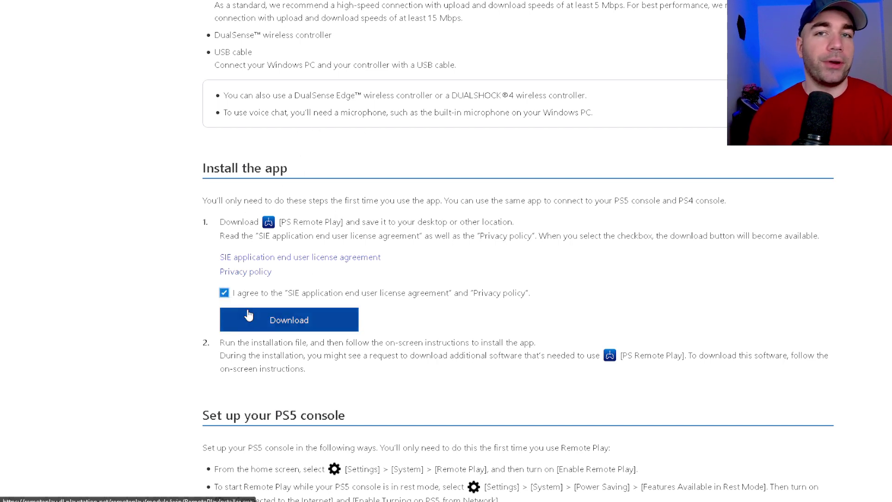
click(266, 321)
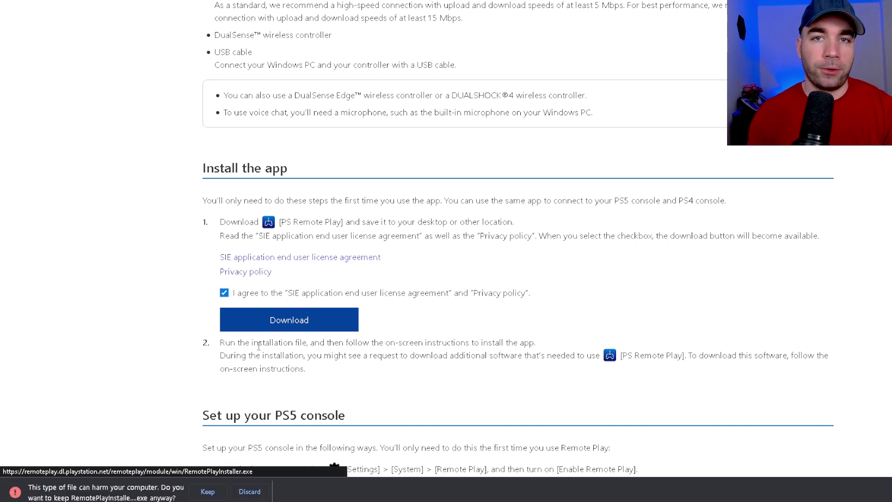
click(206, 492)
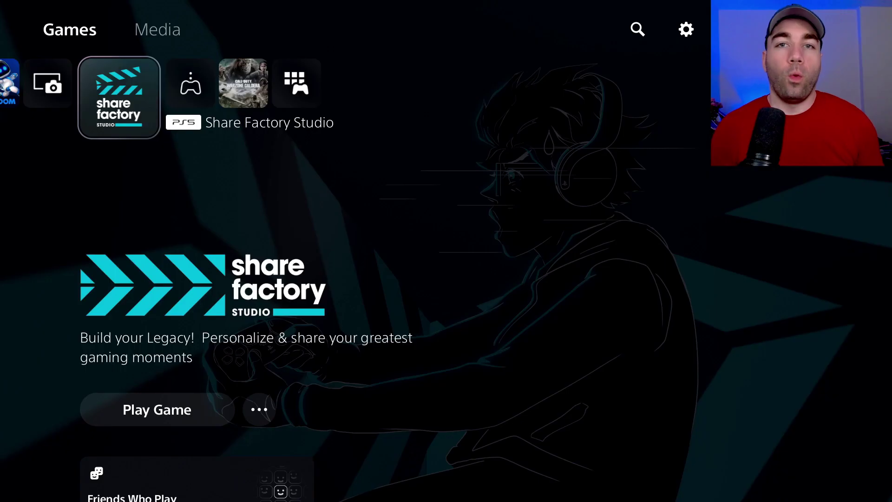
key(Up)
key(Right)
key(Right)
key(Return)
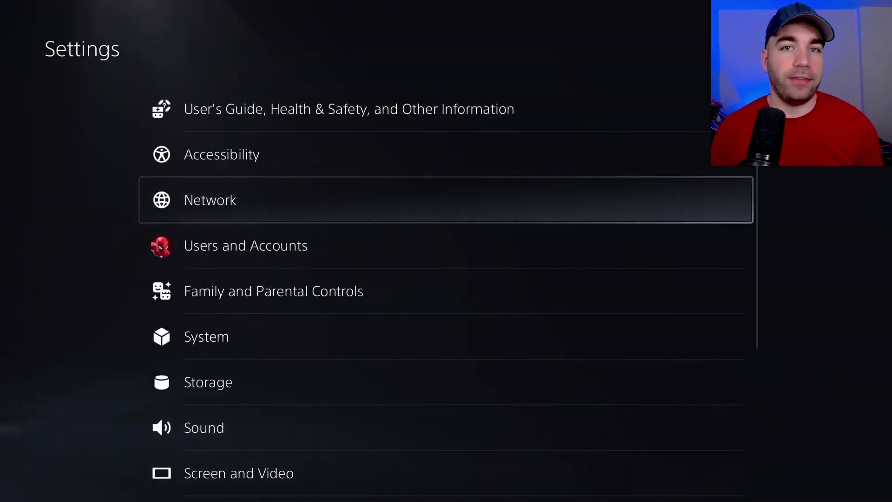
key(Down)
key(Down)
key(Down)
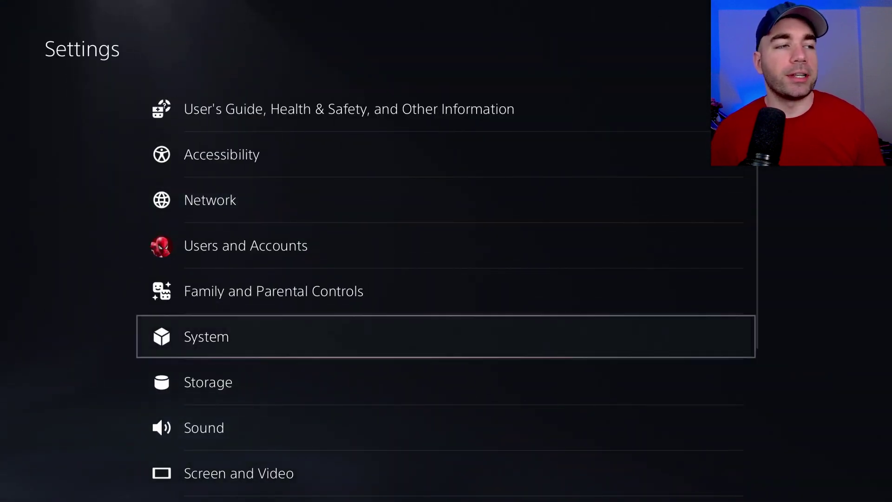
key(Return)
key(Down)
key(Down)
key(Down)
key(Down)
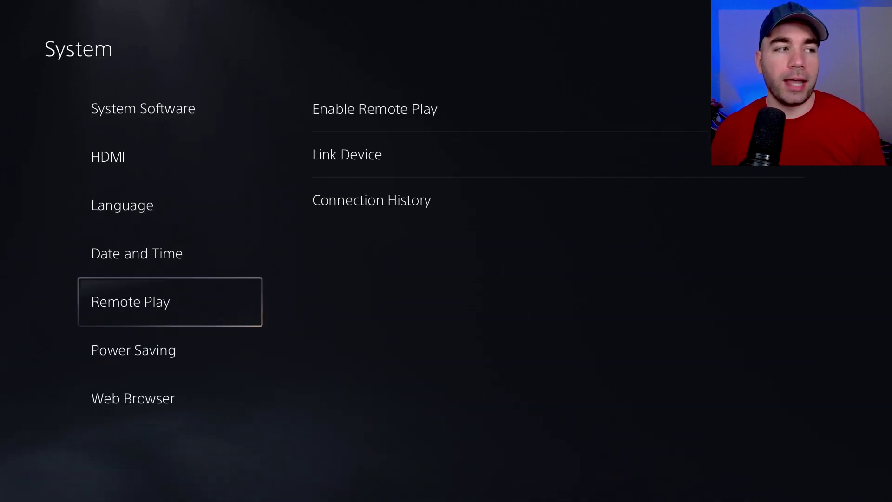
key(Right)
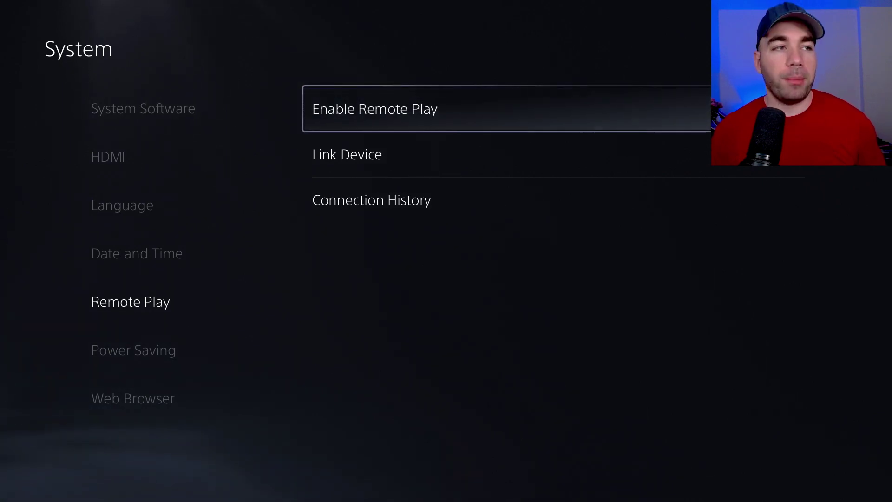
key(Left)
key(Escape)
key(Escape)
key(Left)
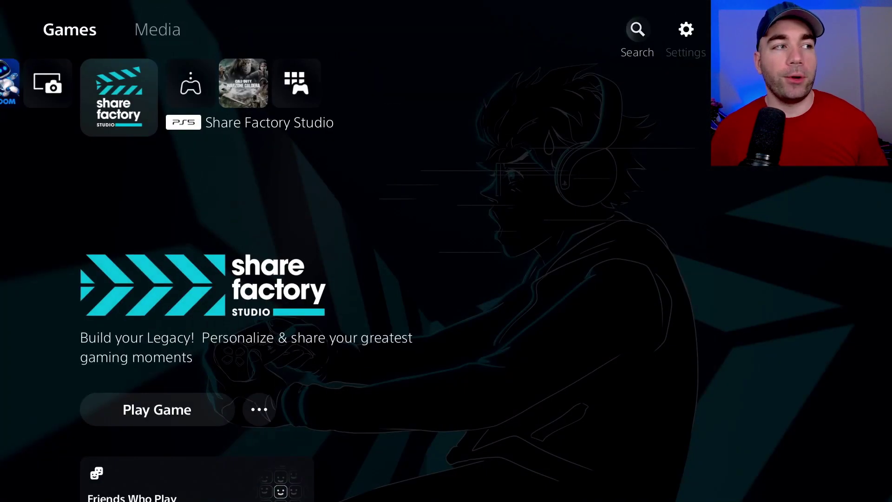
key(Down)
key(Left)
key(Left)
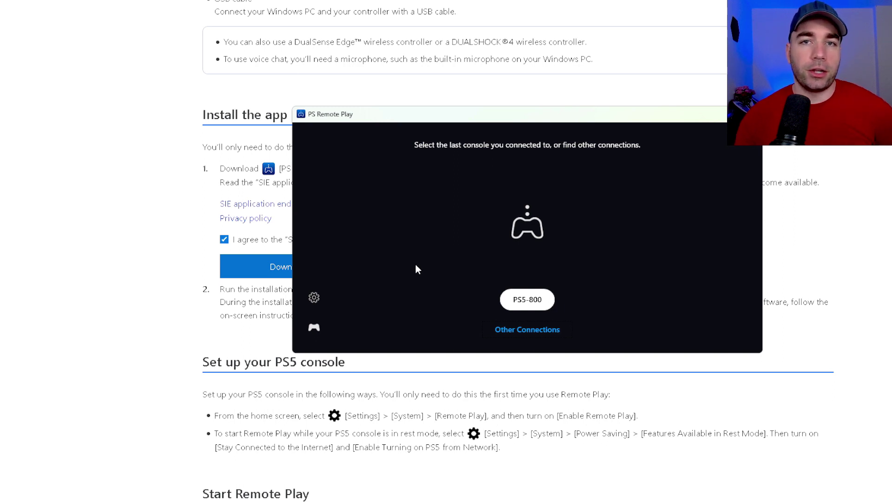
Step: Open Remote Play settings on the 'Video Quality for Remote Play' tab
click(313, 299)
click(456, 105)
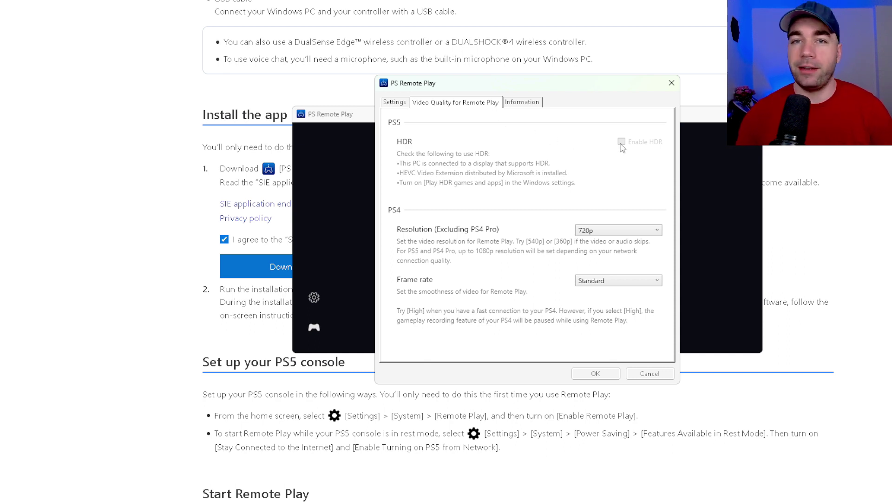
Step: Keep resolution at 720p, change frame rate from Standard to High, and close settings
click(606, 232)
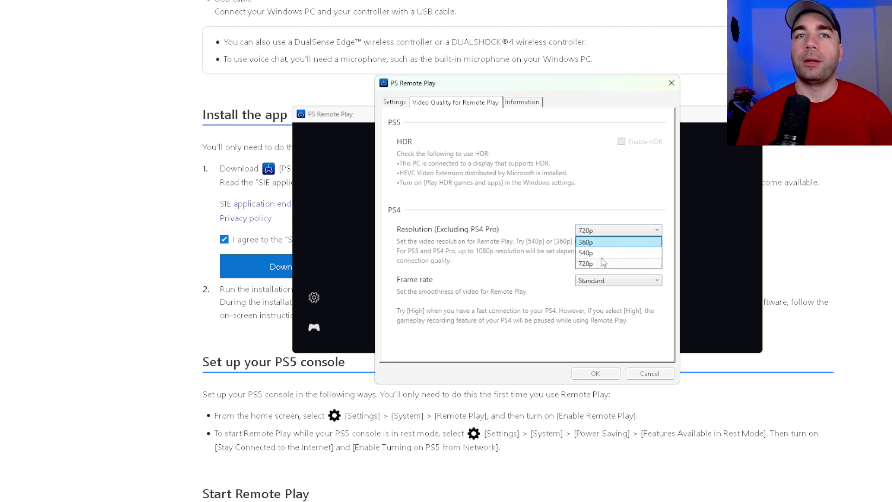
click(553, 276)
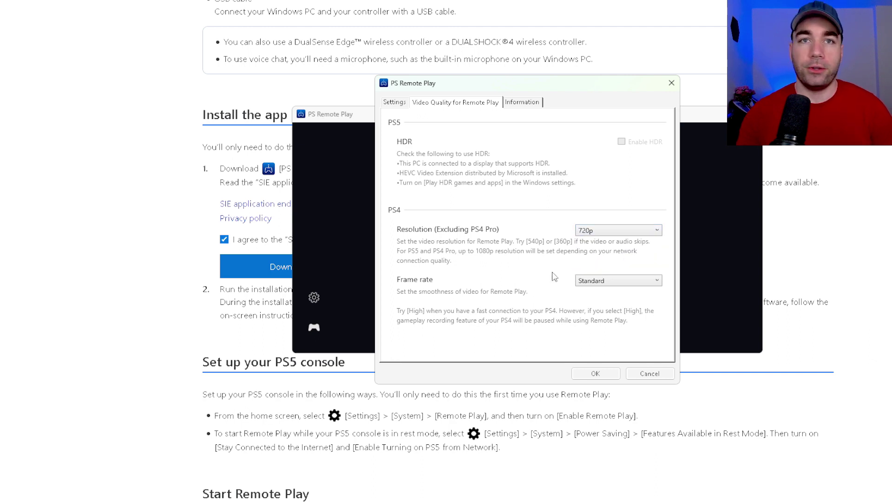
click(597, 282)
click(604, 304)
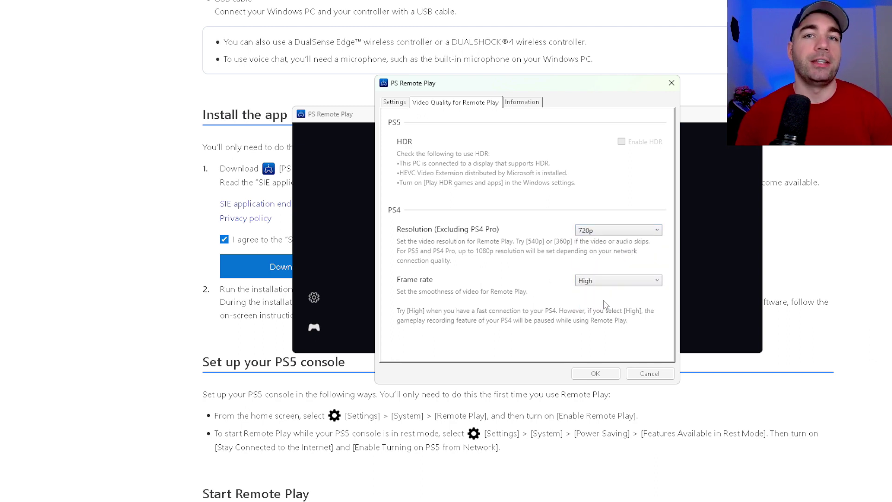
click(669, 83)
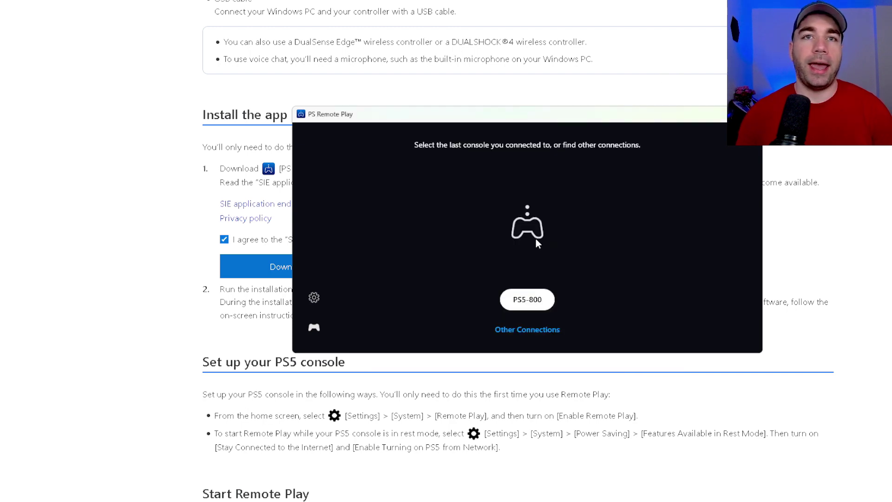
Step: Connect to the PS5-800 console and wait for its home screen to stream
click(529, 304)
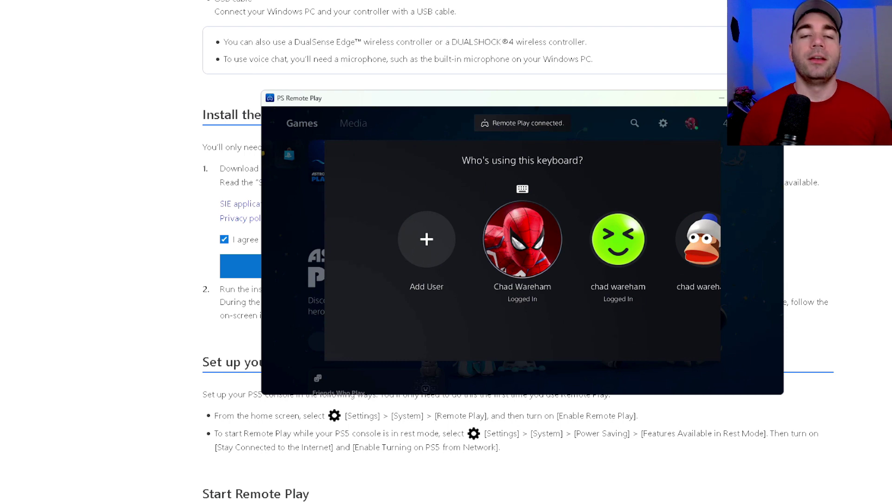
Step: Pick the first logged-in user as this keyboard's user, then move across the home screen
key(Return)
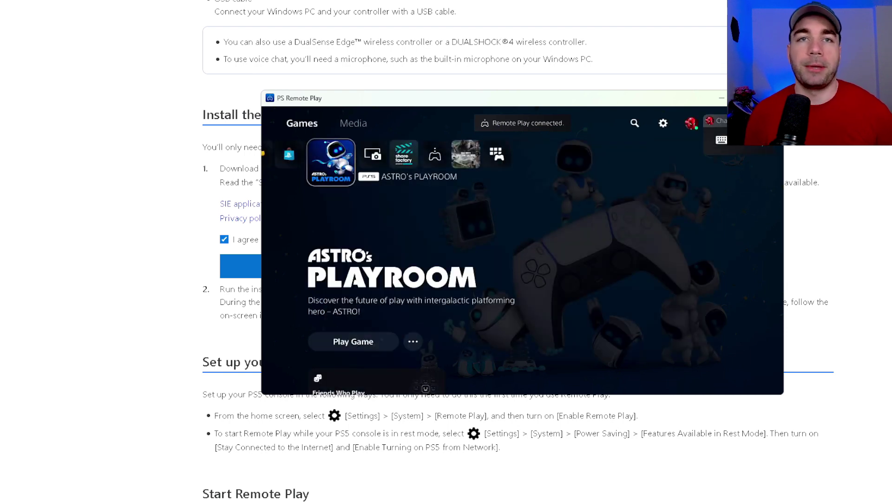
key(Right)
key(Left)
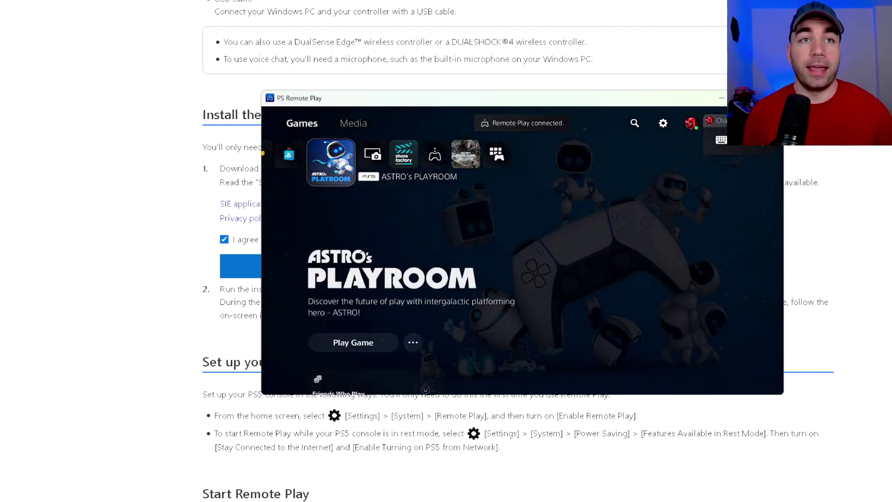